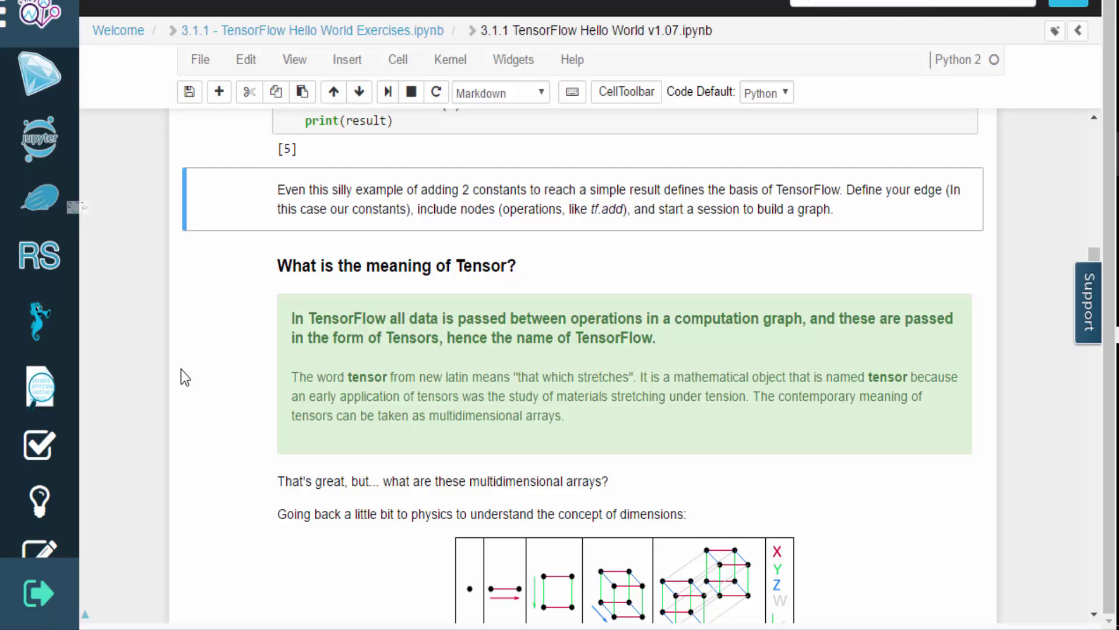
scroll(181, 369, "down", 1)
scroll(181, 370, "down", 1)
scroll(181, 370, "down", 1)
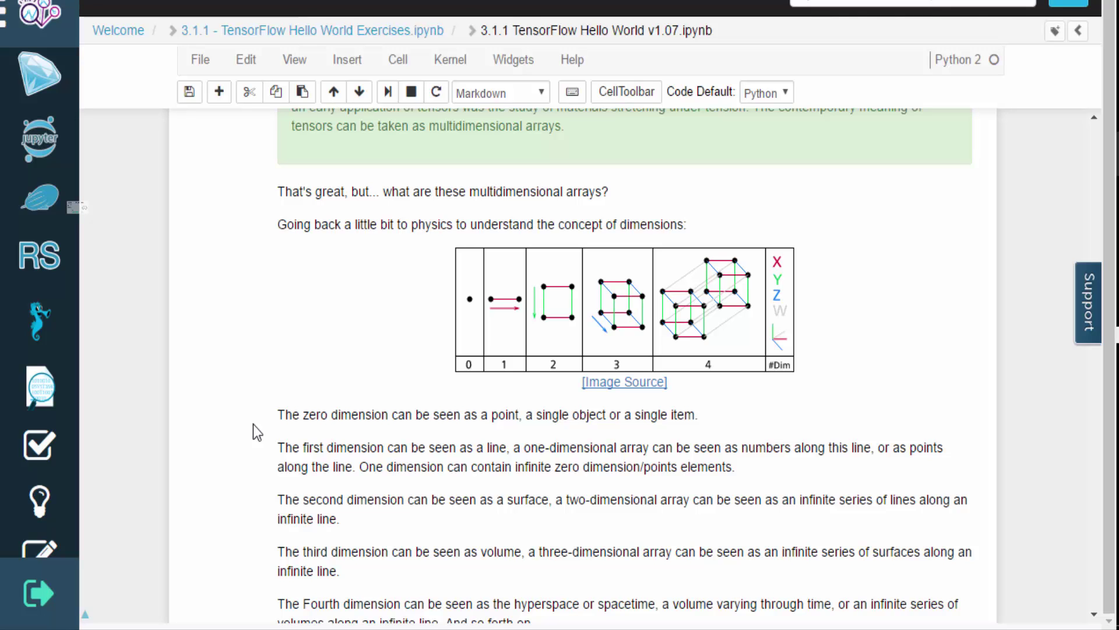
scroll(252, 424, "down", 1)
scroll(253, 425, "down", 2)
scroll(253, 424, "down", 2)
scroll(253, 424, "down", 2)
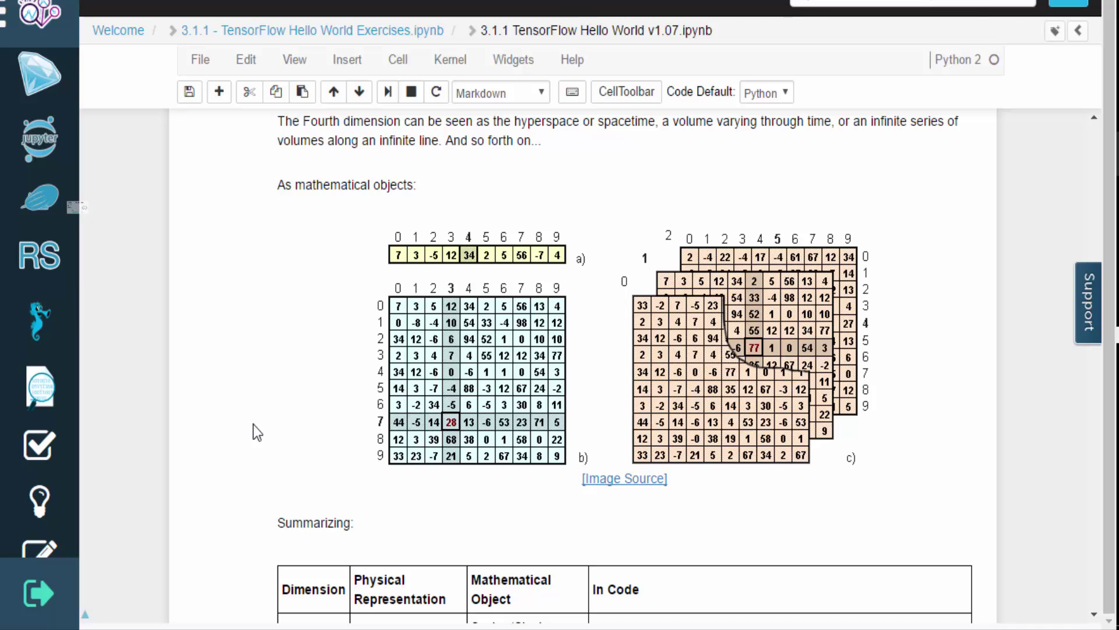
scroll(253, 433, "down", 2)
scroll(253, 433, "down", 3)
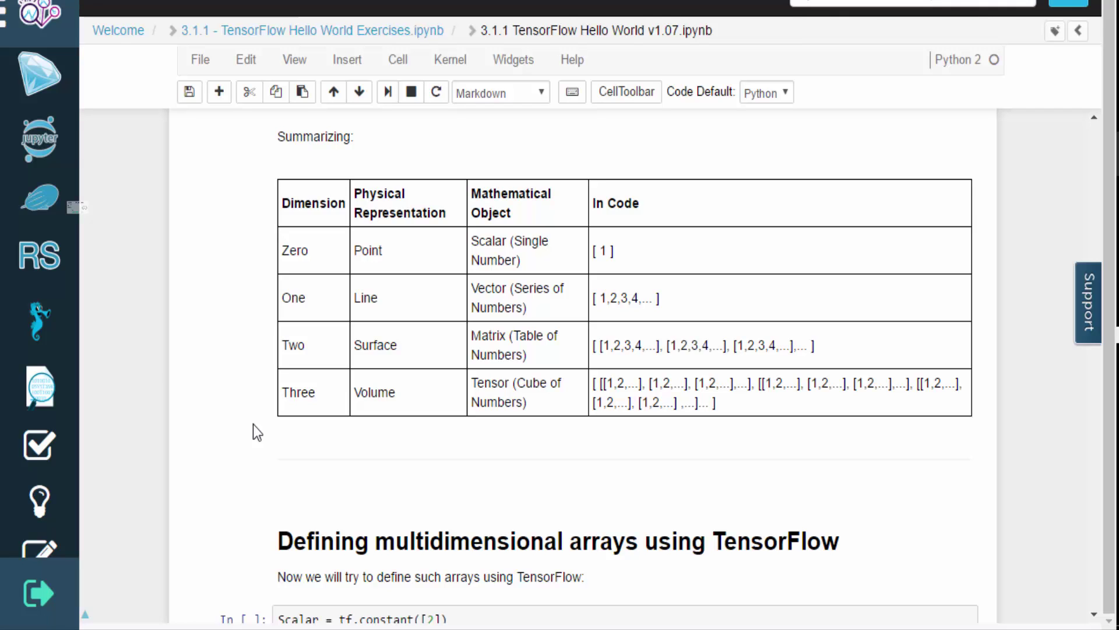
scroll(253, 432, "down", 2)
scroll(249, 424, "down", 2)
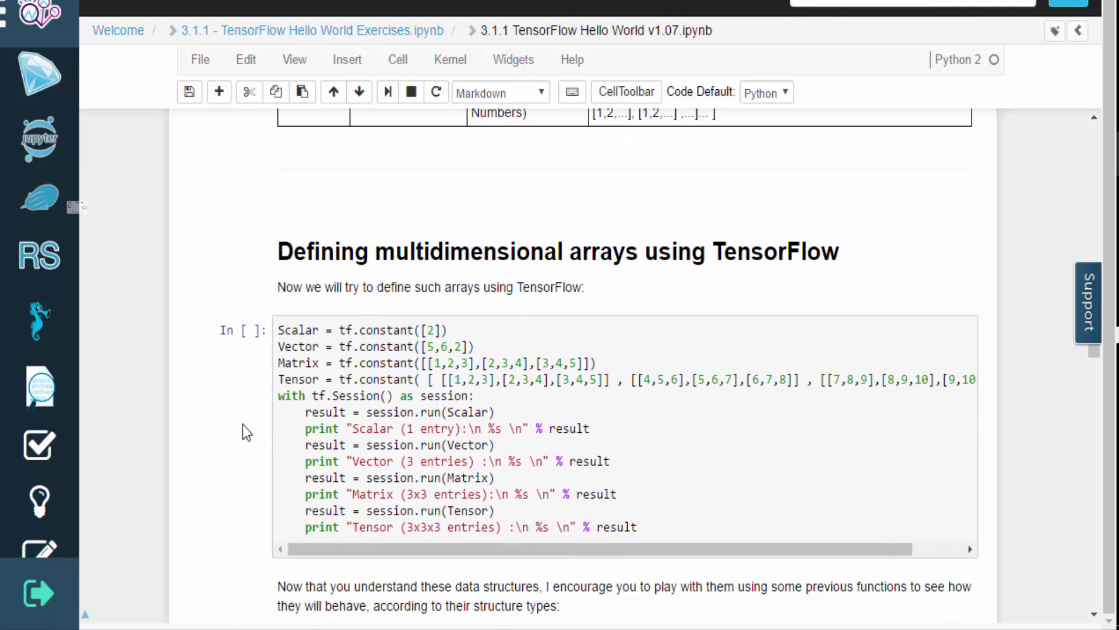
Run the tf.constant scalar/vector/matrix/tensor cell and the Matrix_one plus Matrix_two addition cell.
left_click(203, 424)
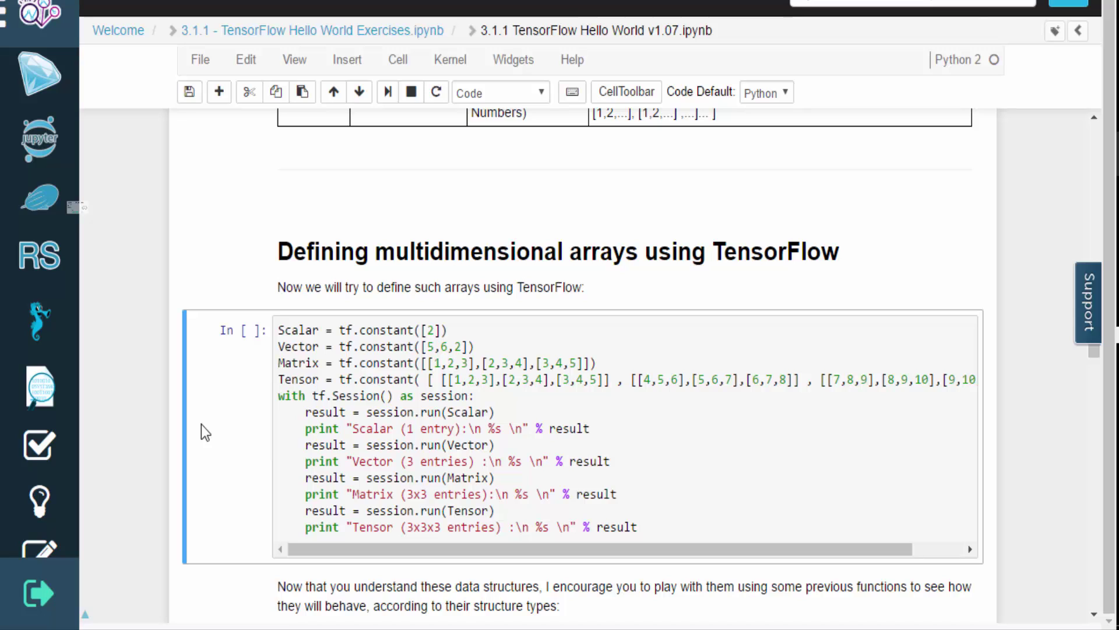
key("shift+Return")
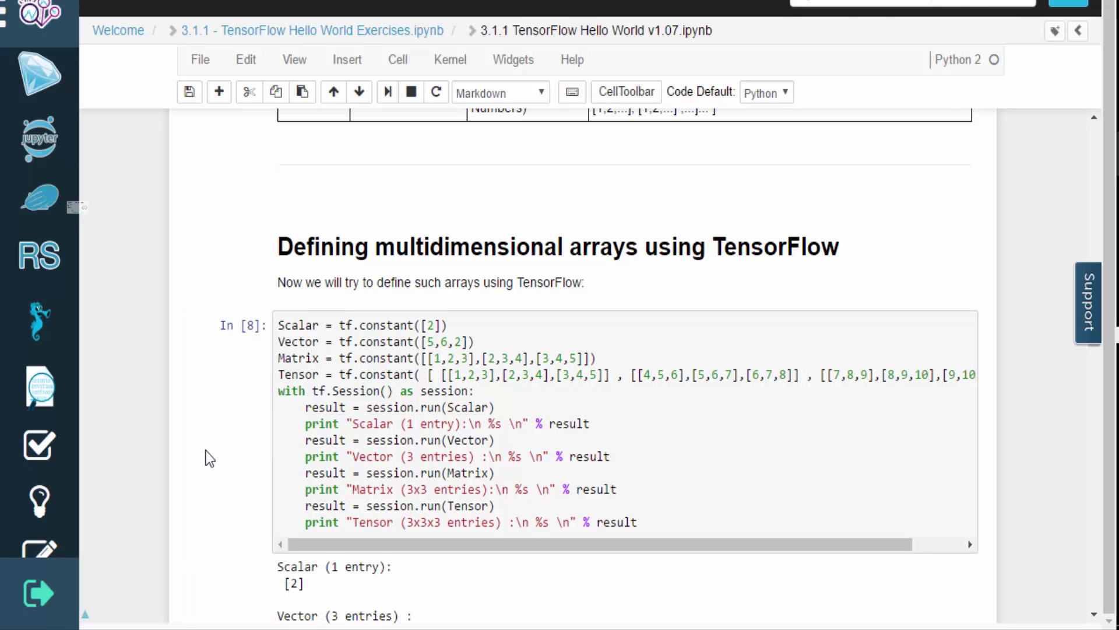
scroll(206, 451, "down", 1)
scroll(205, 450, "down", 2)
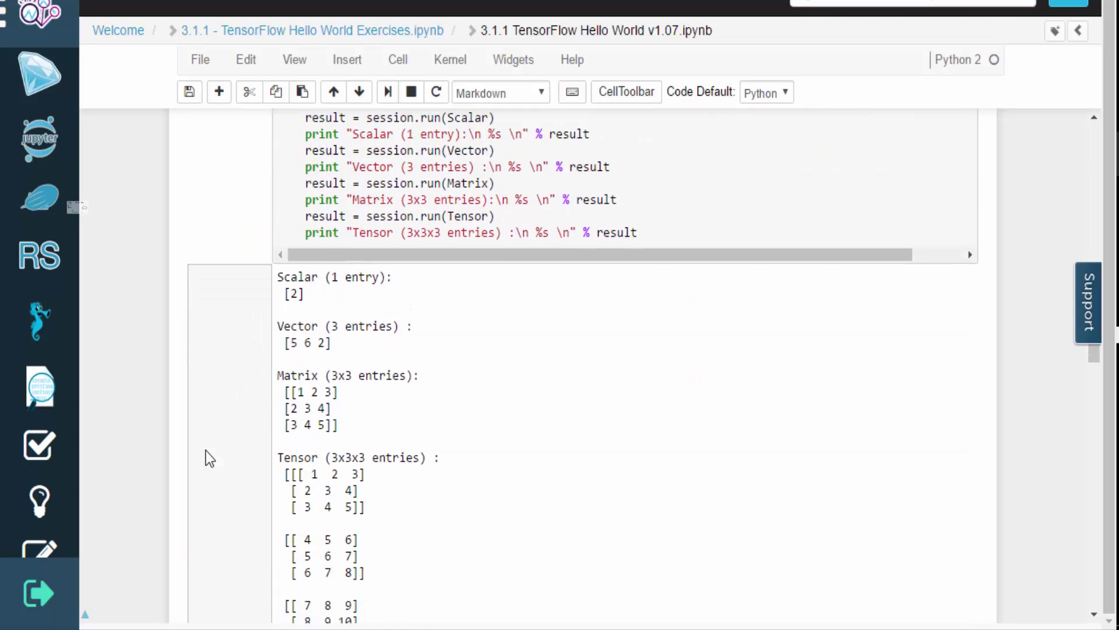
scroll(205, 451, "down", 1)
scroll(205, 451, "down", 1)
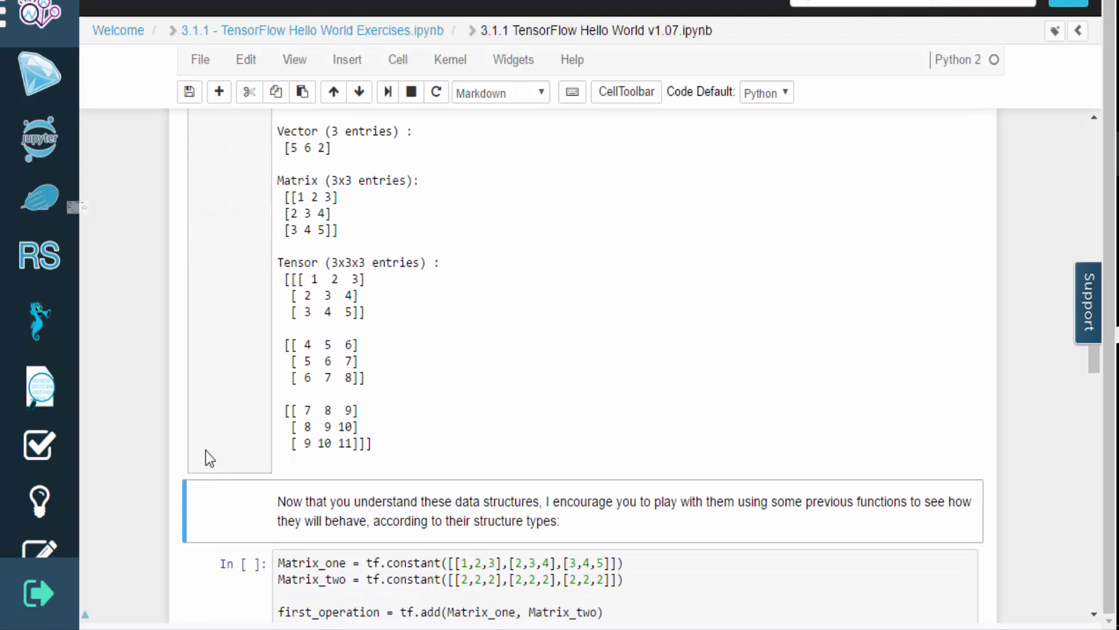
scroll(206, 450, "down", 1)
left_click(193, 497)
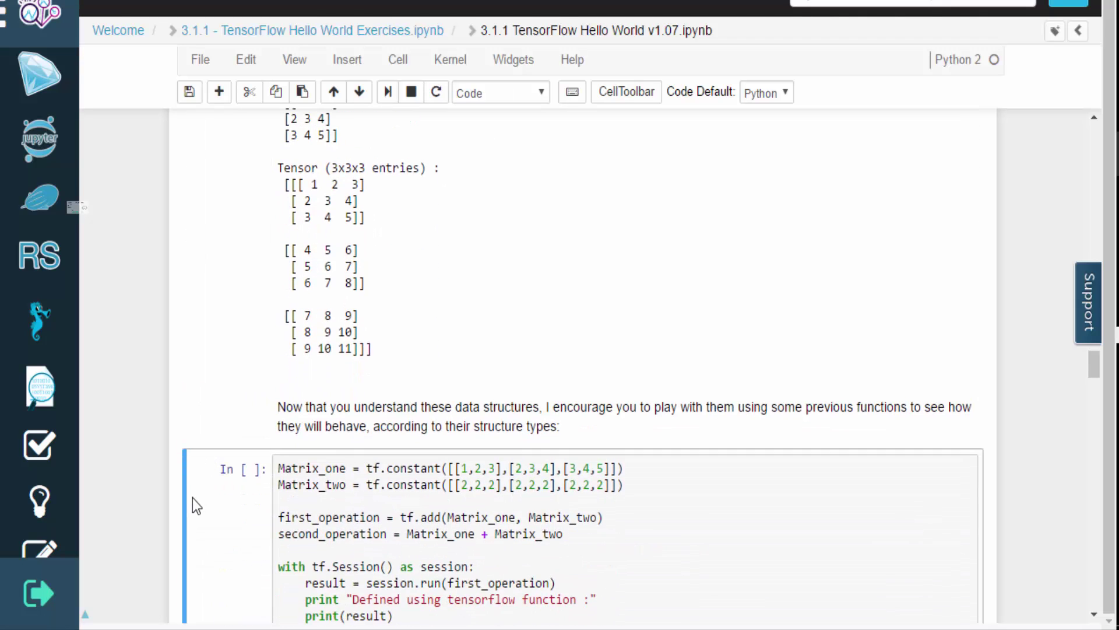
key("shift+Return")
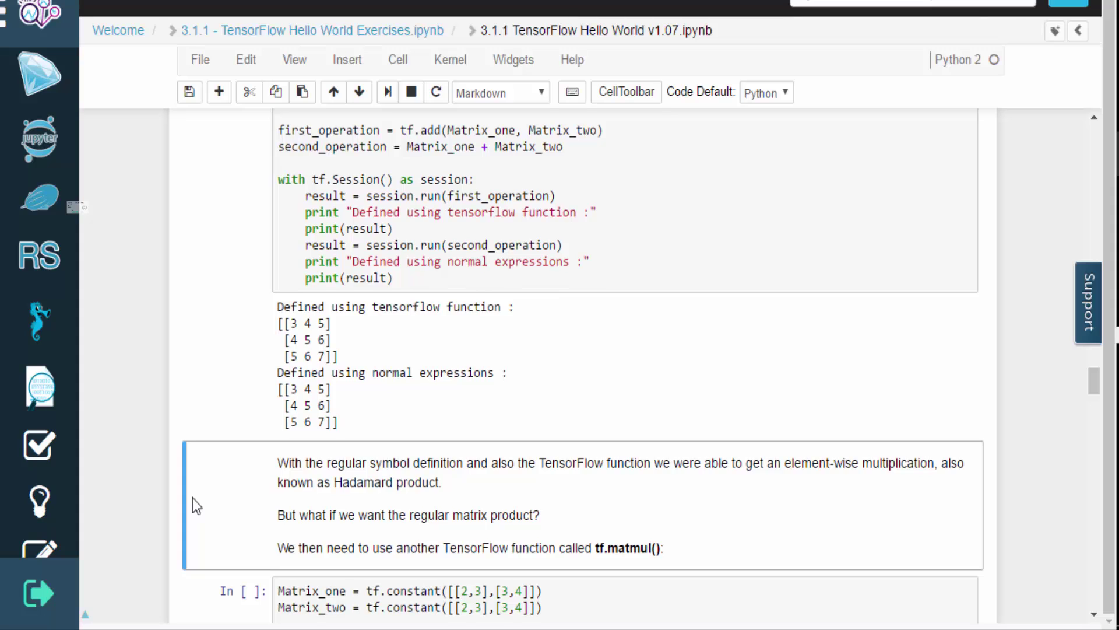
scroll(192, 497, "down", 1)
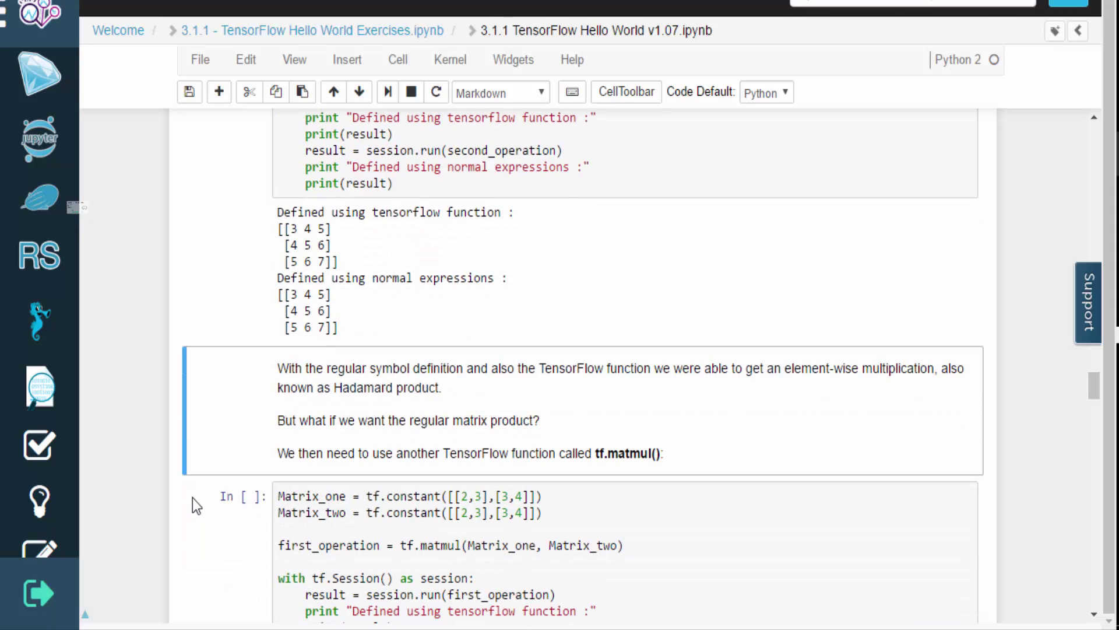
scroll(193, 497, "down", 1)
scroll(192, 497, "down", 1)
scroll(191, 497, "down", 1)
scroll(191, 498, "down", 2)
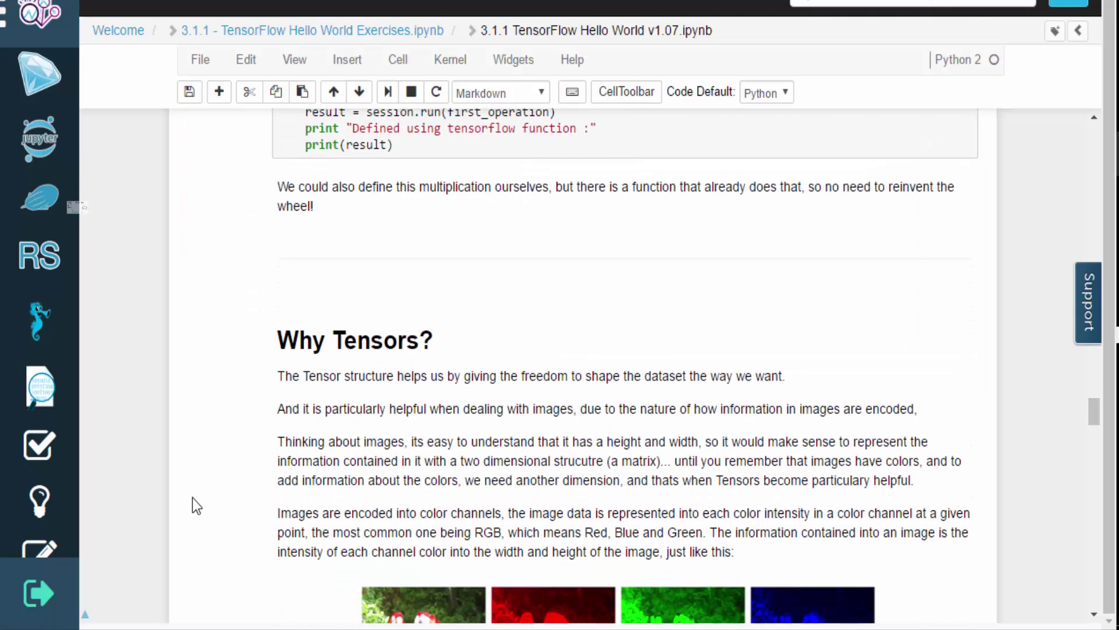
scroll(192, 498, "down", 1)
scroll(193, 498, "up", 1)
scroll(193, 497, "down", 2)
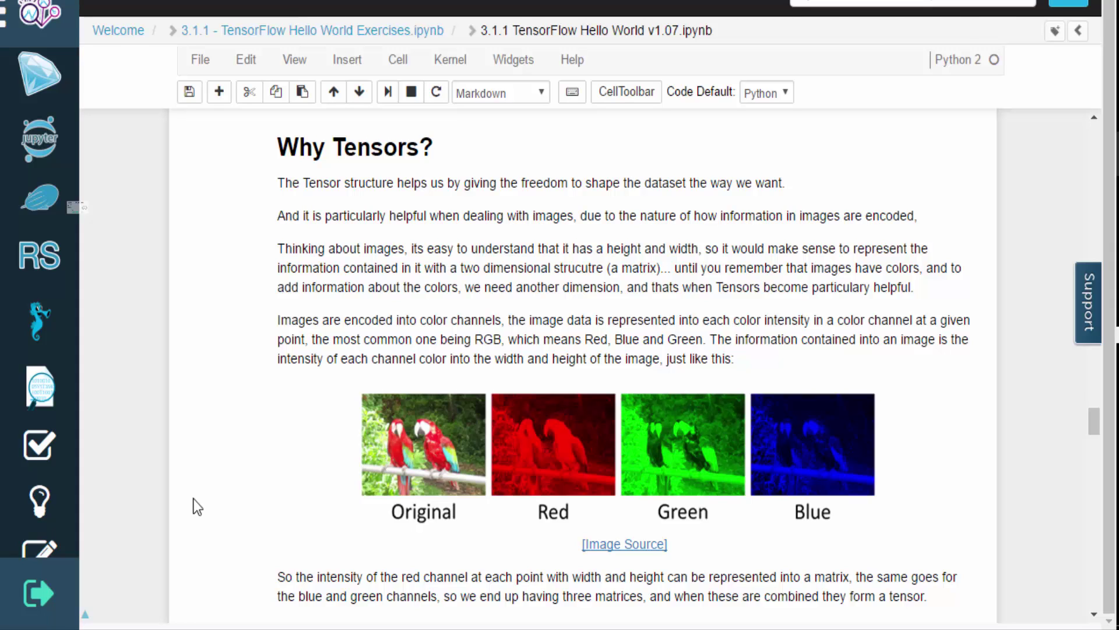
scroll(193, 499, "down", 1)
scroll(193, 498, "down", 3)
scroll(194, 499, "down", 2)
scroll(194, 498, "down", 3)
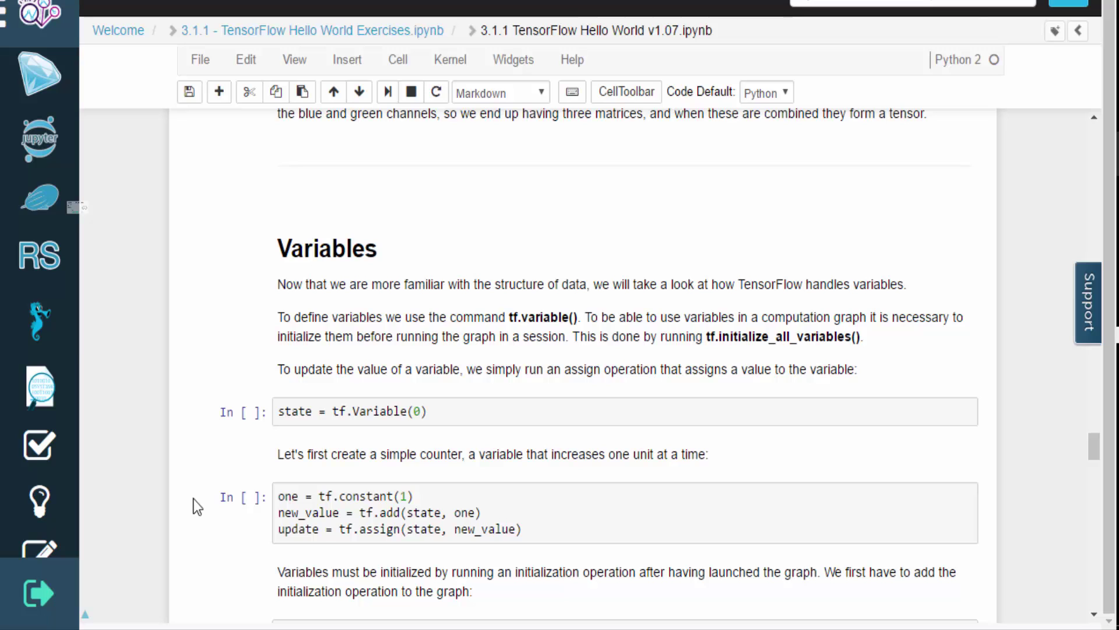
scroll(193, 499, "down", 2)
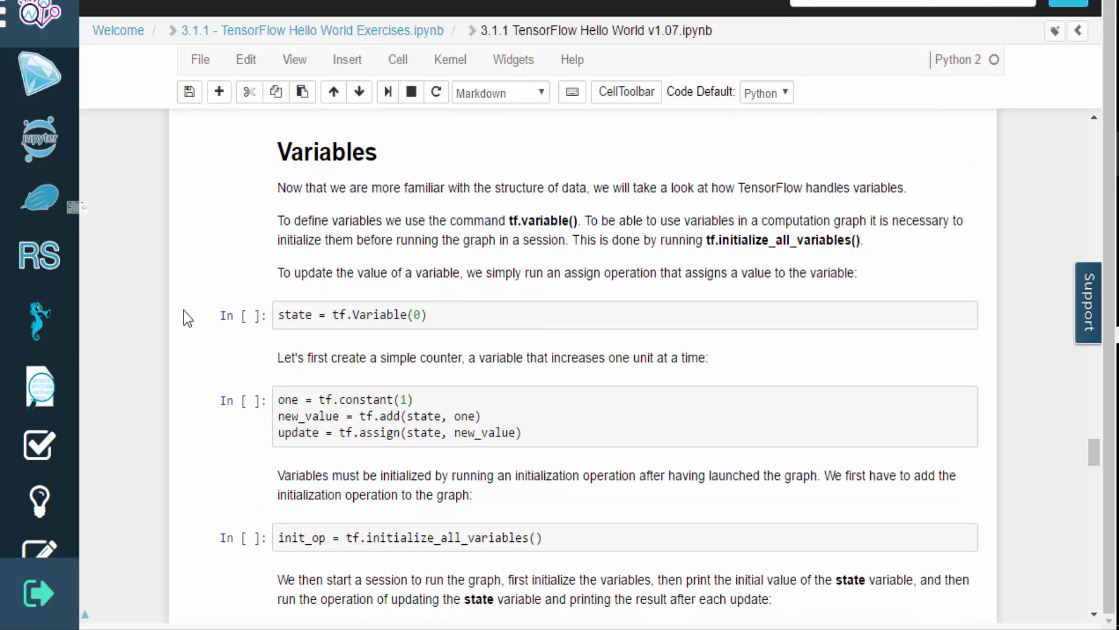
Run the state variable, counter update, init_op and tf.Session cells to print 0, 1, 2, 3.
left_click(183, 317)
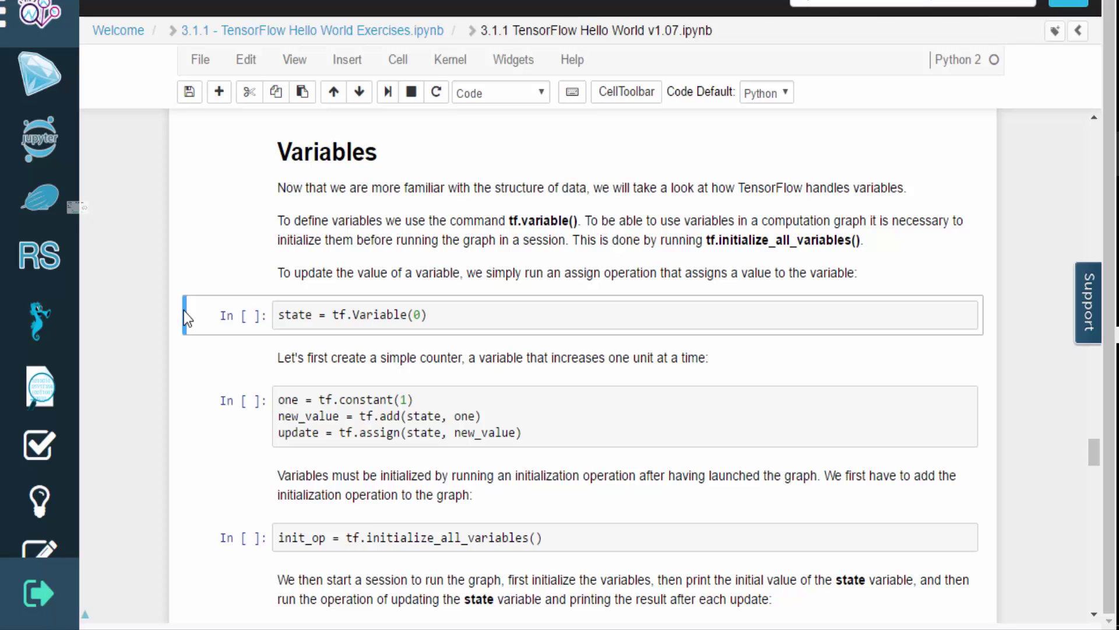
key("shift+Return")
key("shift+Return")
key("shift+Return")
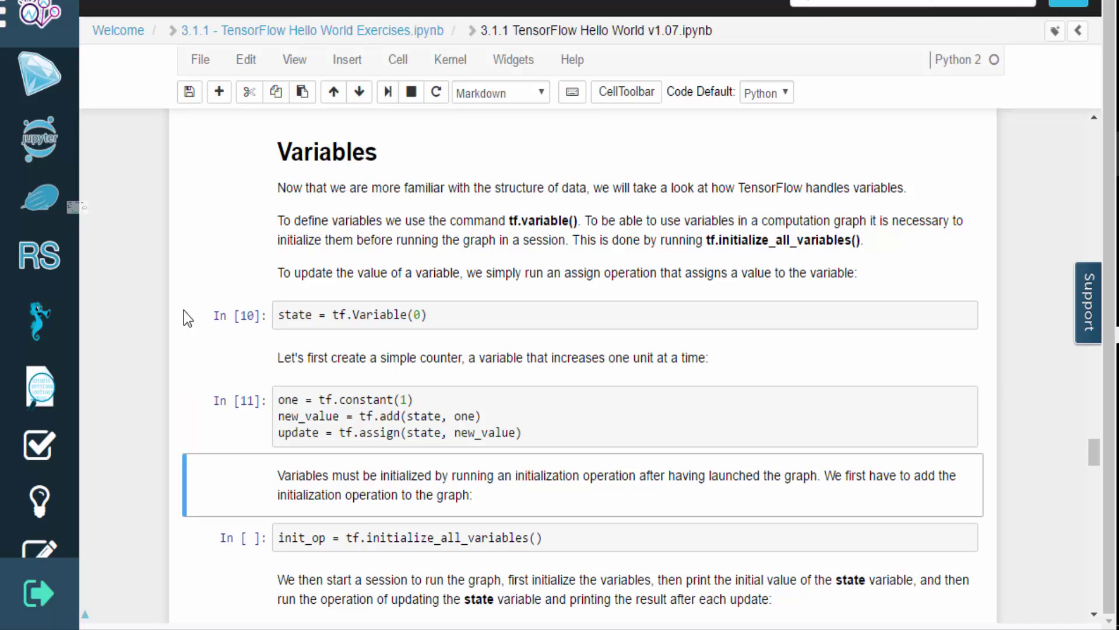
key("shift+Return")
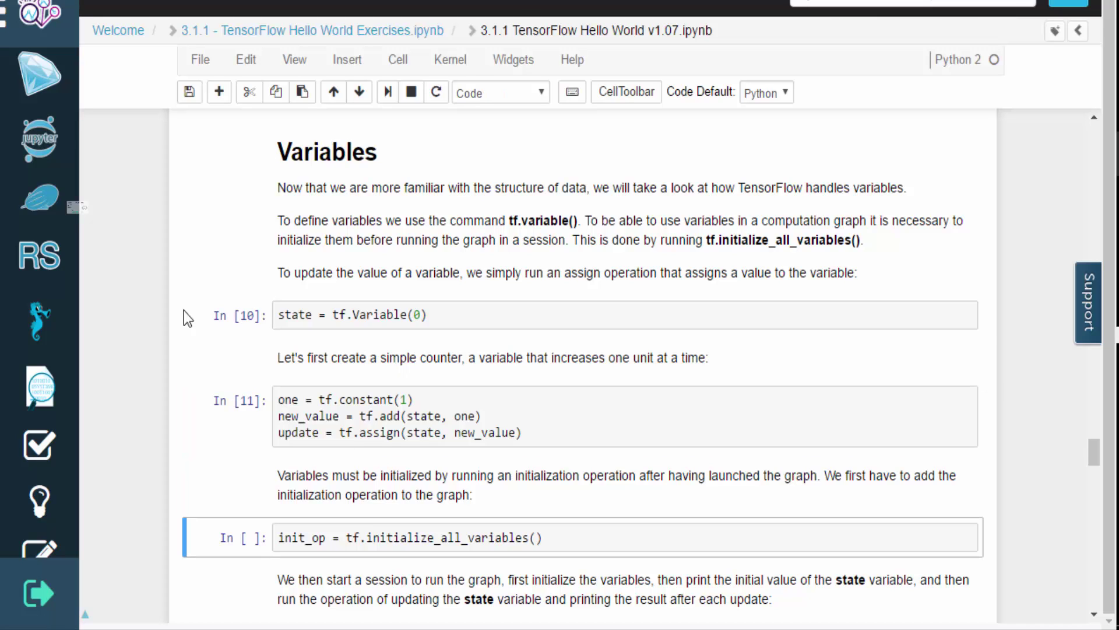
scroll(184, 311, "down", 1)
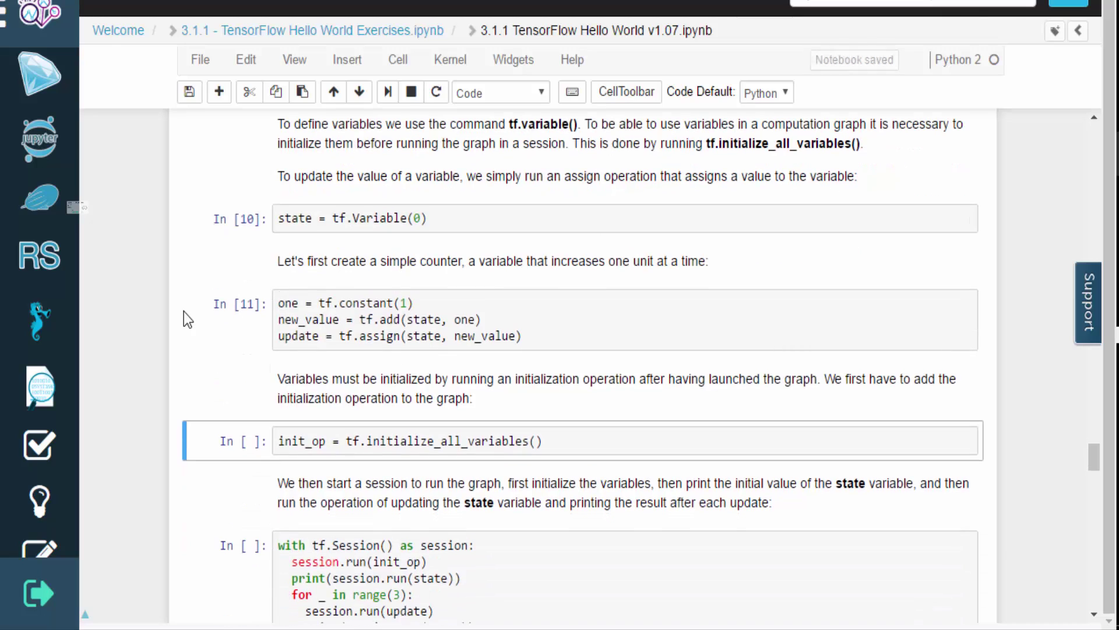
key("shift+Return")
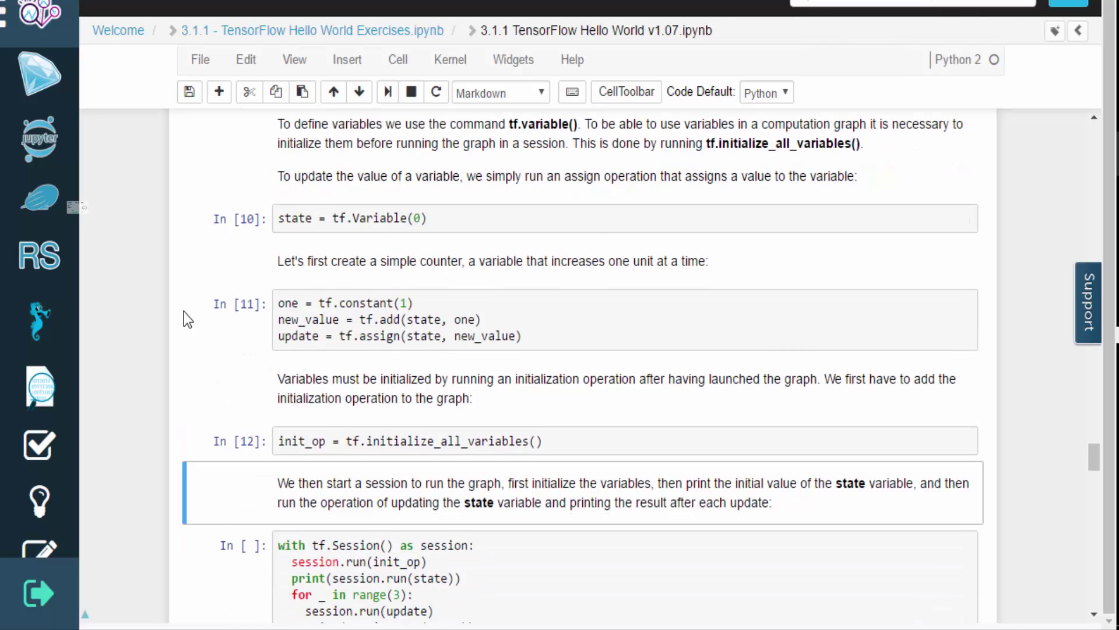
key("shift+Return")
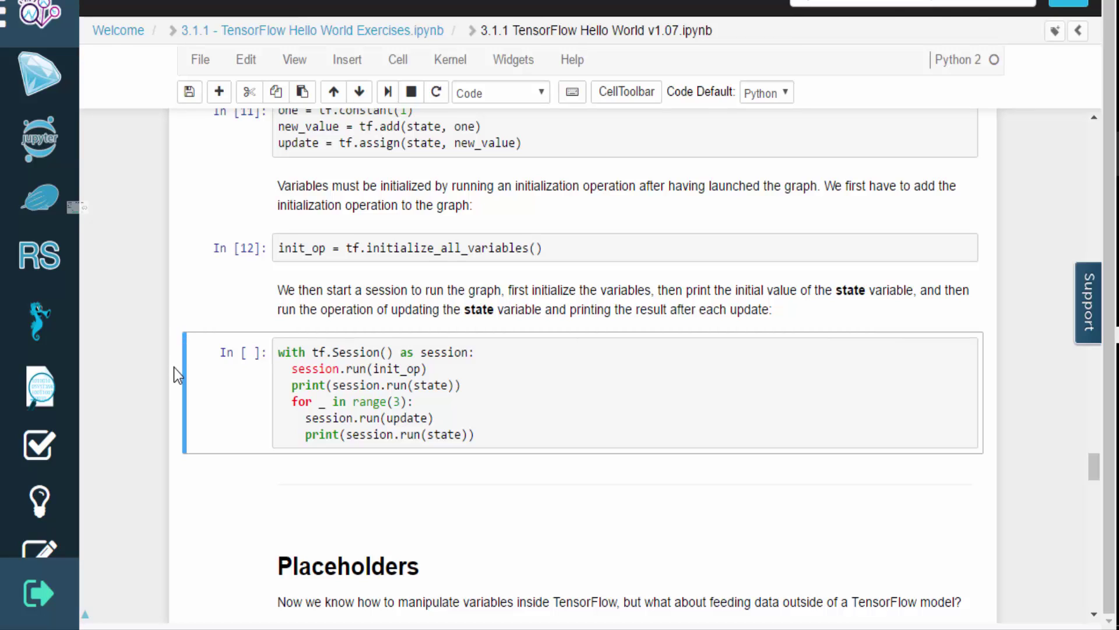
key("shift+Return")
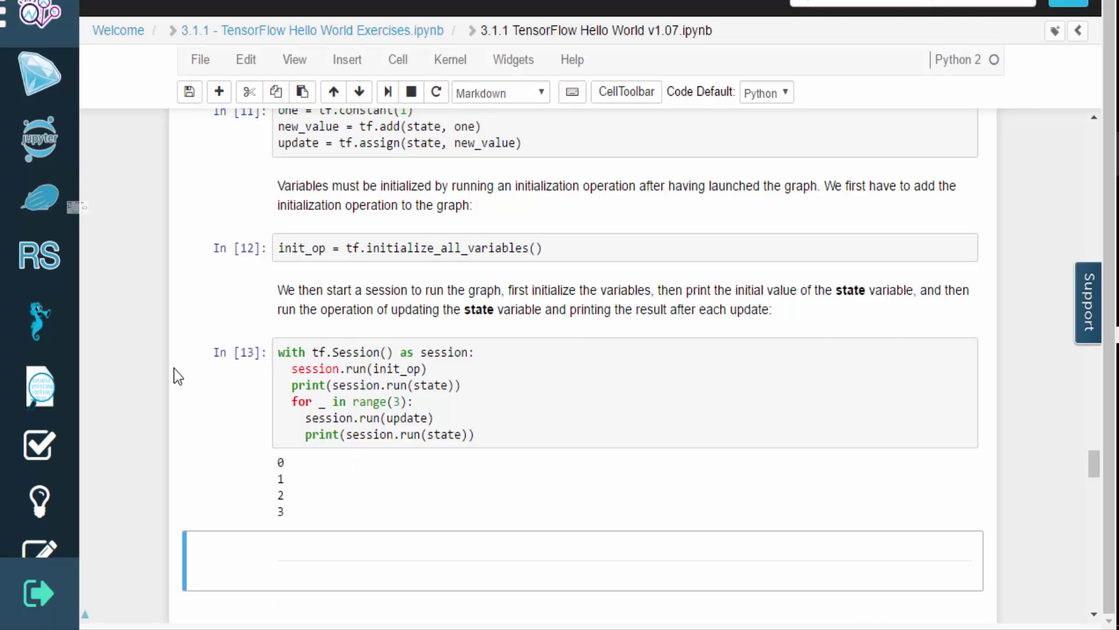
scroll(175, 376, "down", 1)
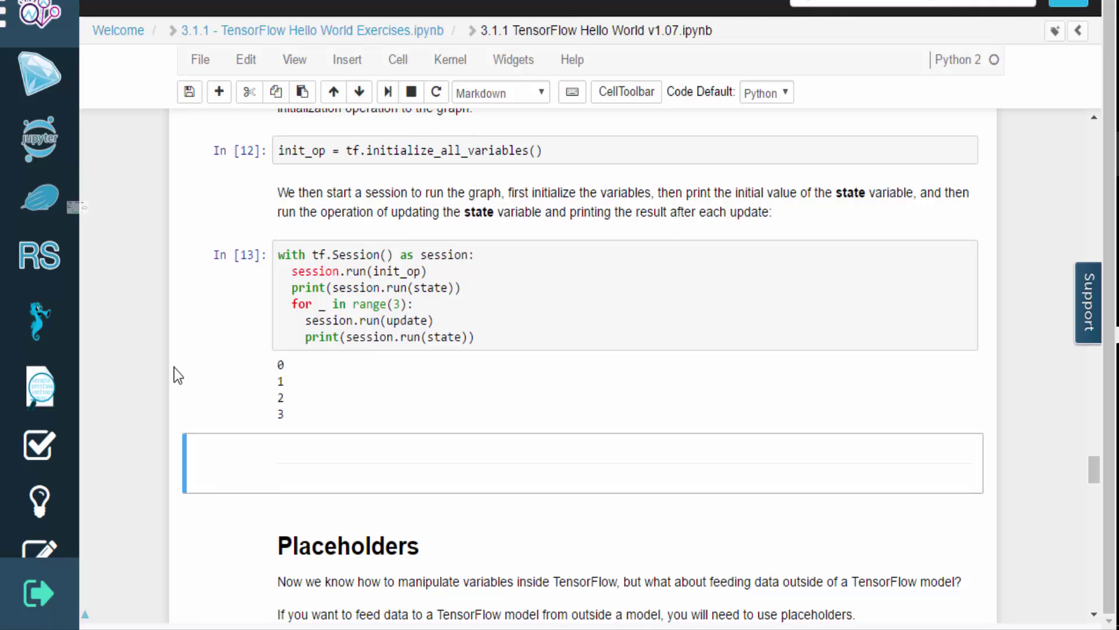
scroll(175, 376, "down", 2)
scroll(175, 376, "down", 1)
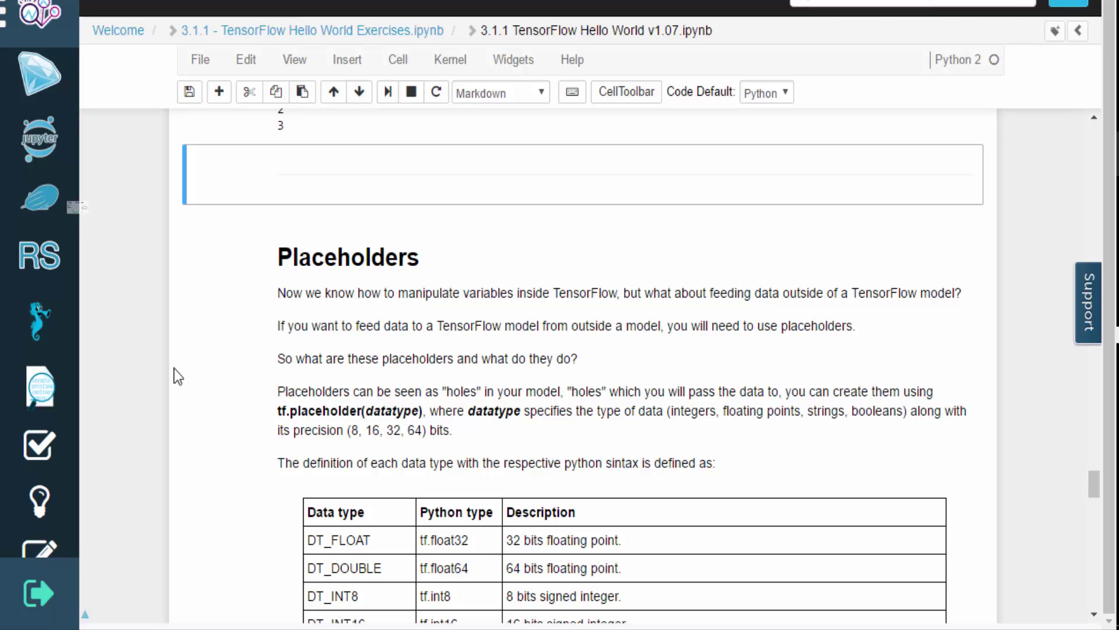
Step through the Placeholders explanation and data type table to the placeholder introduction.
key("Down")
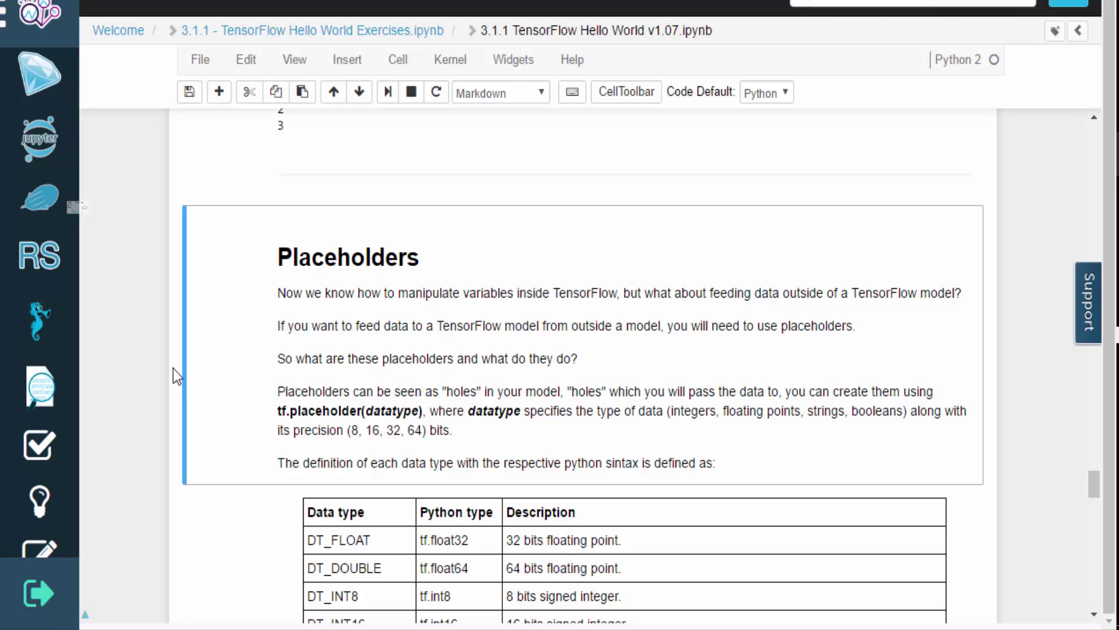
key("shift+Return")
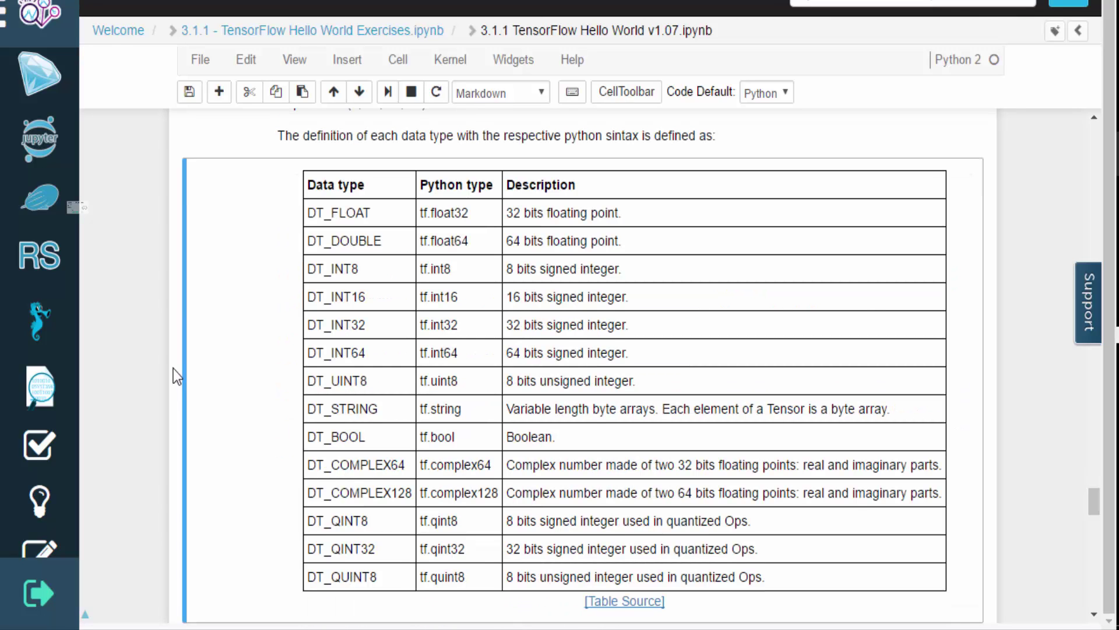
key("shift+Return")
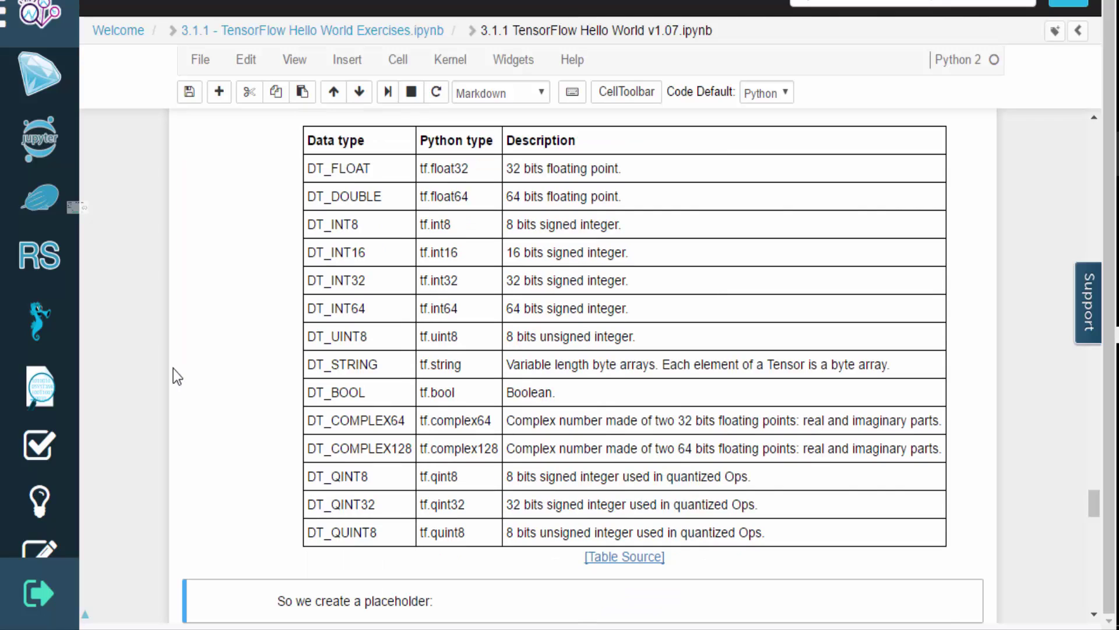
scroll(172, 376, "down", 2)
scroll(172, 377, "down", 1)
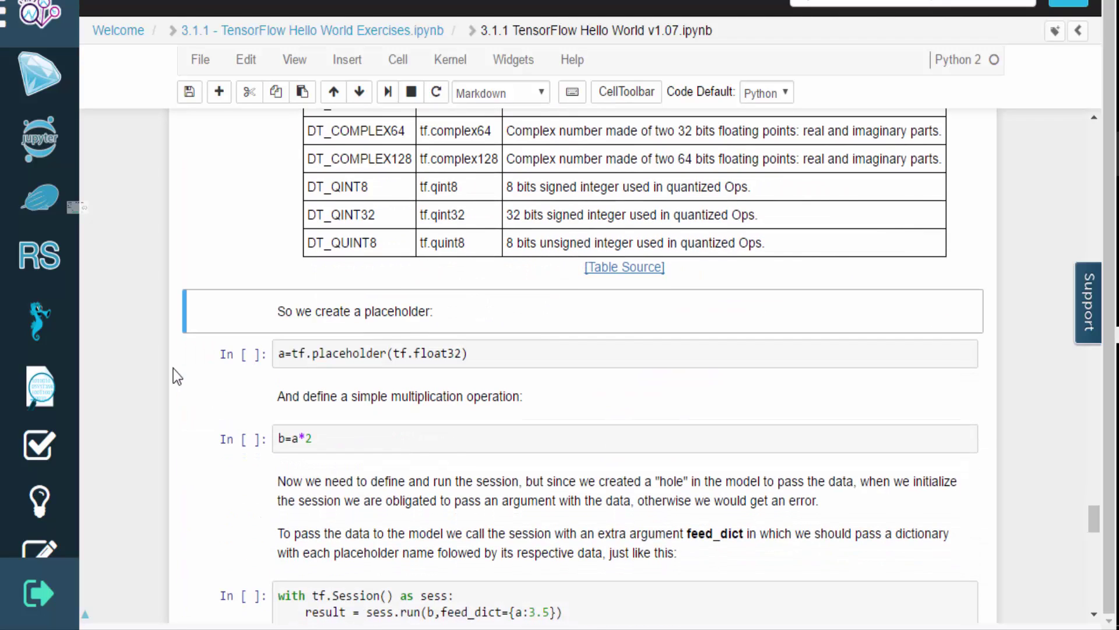
Run the a=tf.placeholder, b=a*2, feed_dict (3.5 → 7.0) and dictionary-doubling cells.
key("shift+Return")
key("shift+Return")
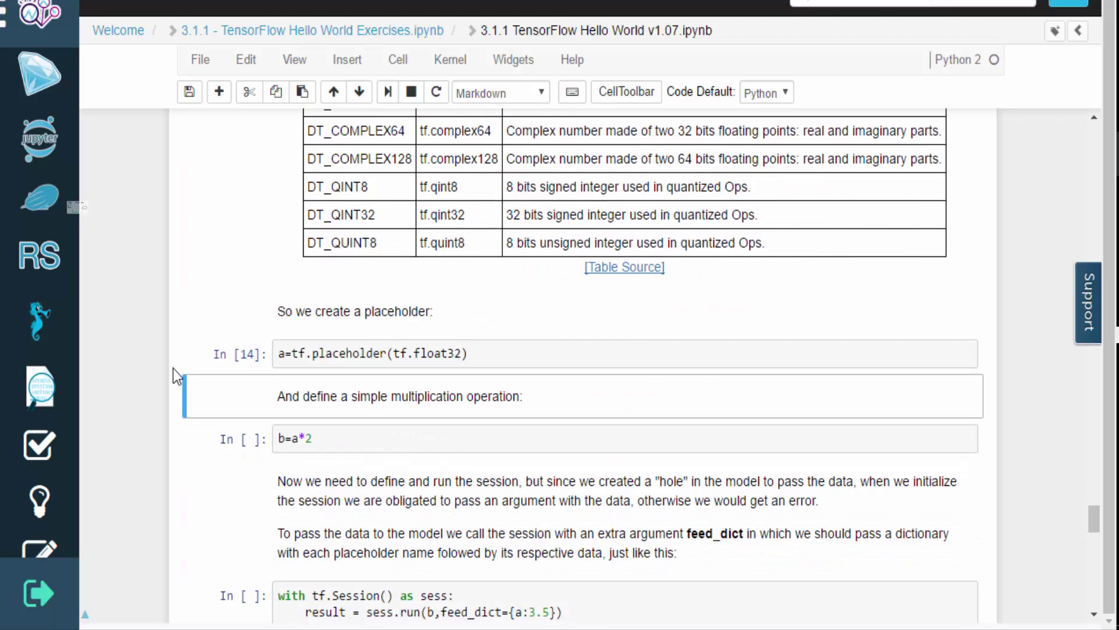
key("shift+Return")
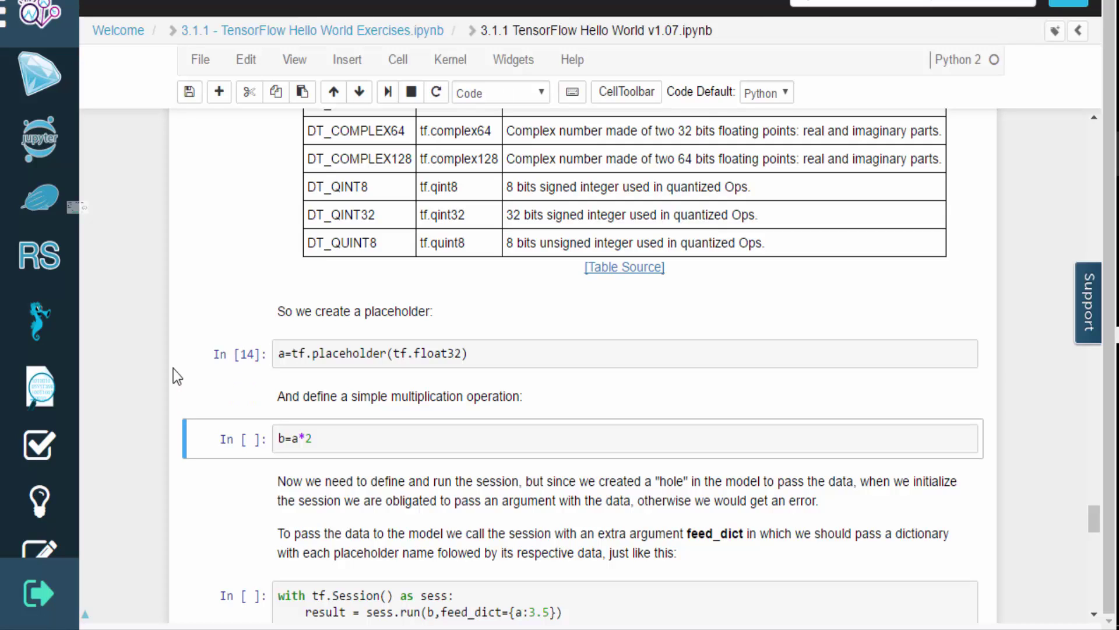
key("shift+Return")
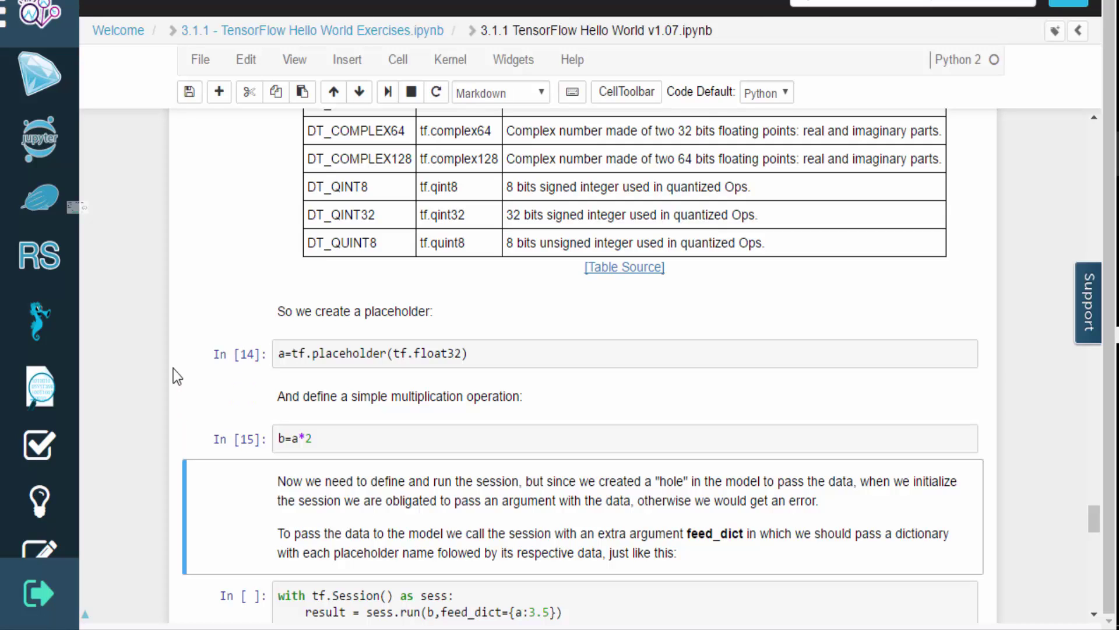
key("shift+Return")
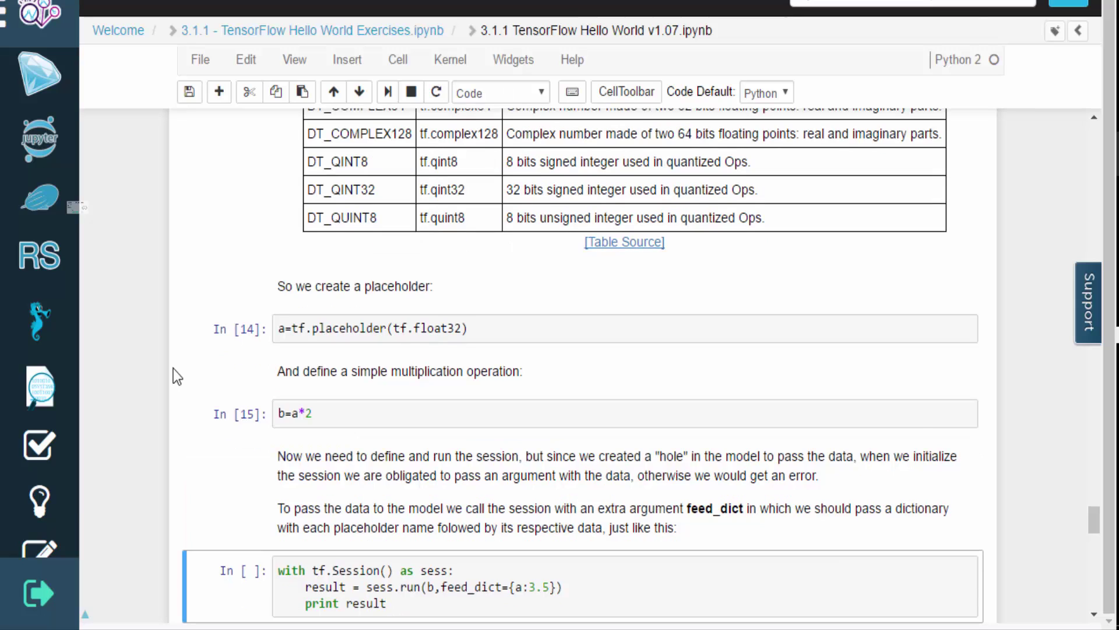
scroll(172, 376, "down", 1)
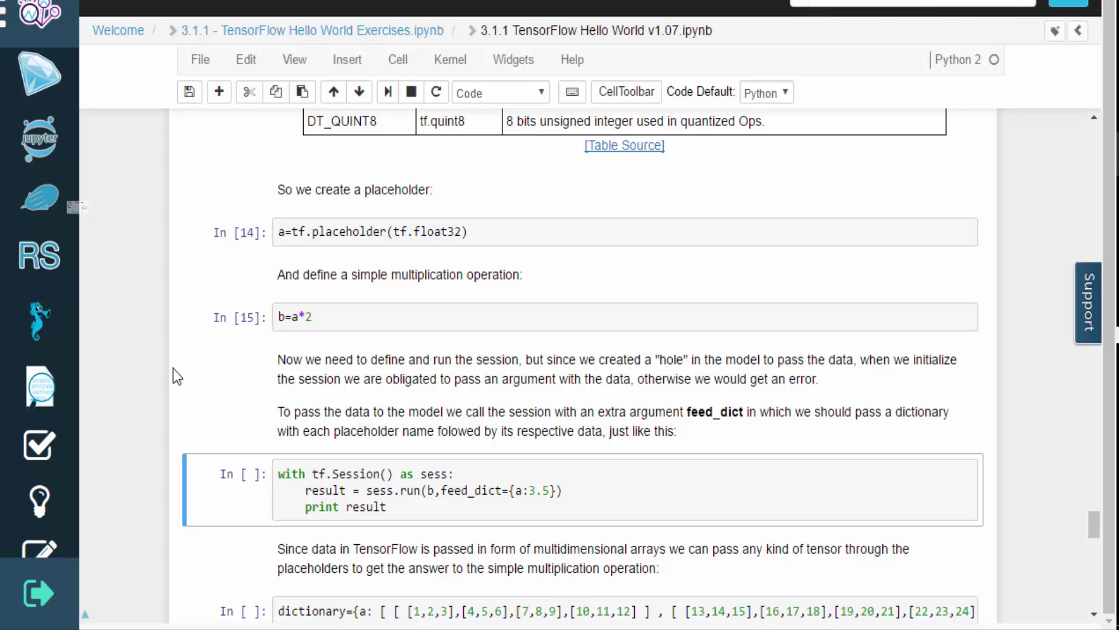
scroll(173, 376, "down", 1)
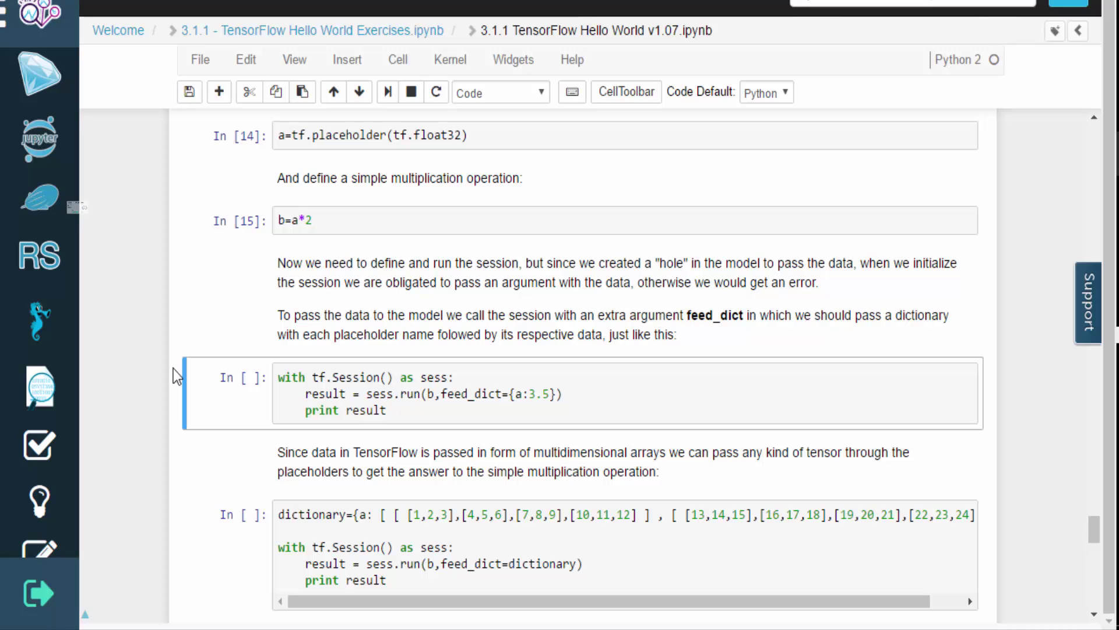
key("shift+Return")
key("shift+Return")
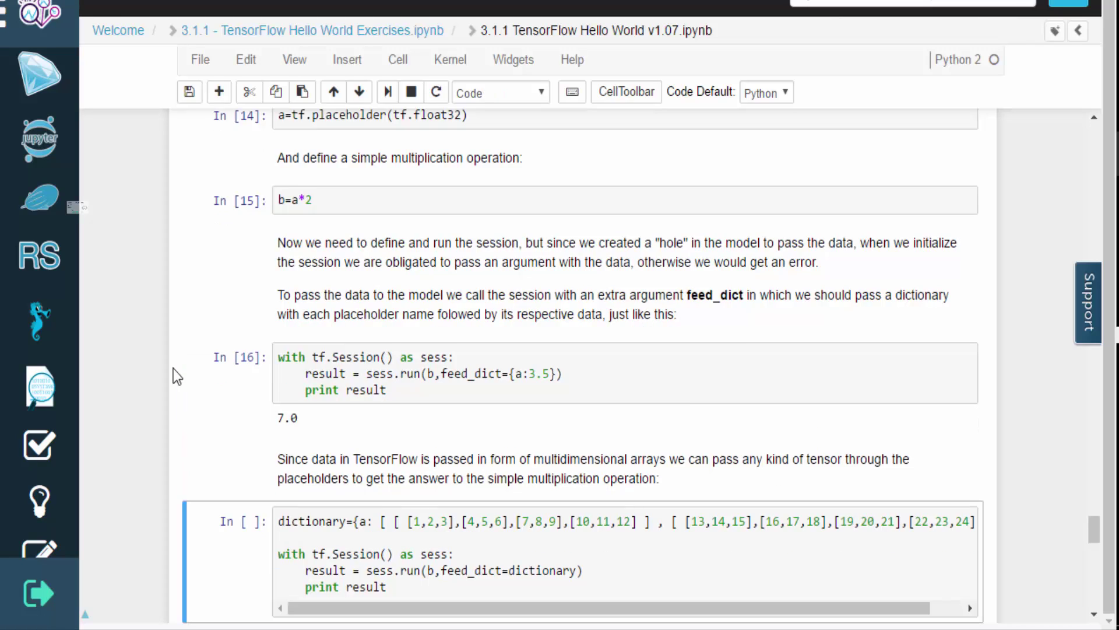
scroll(173, 375, "down", 2)
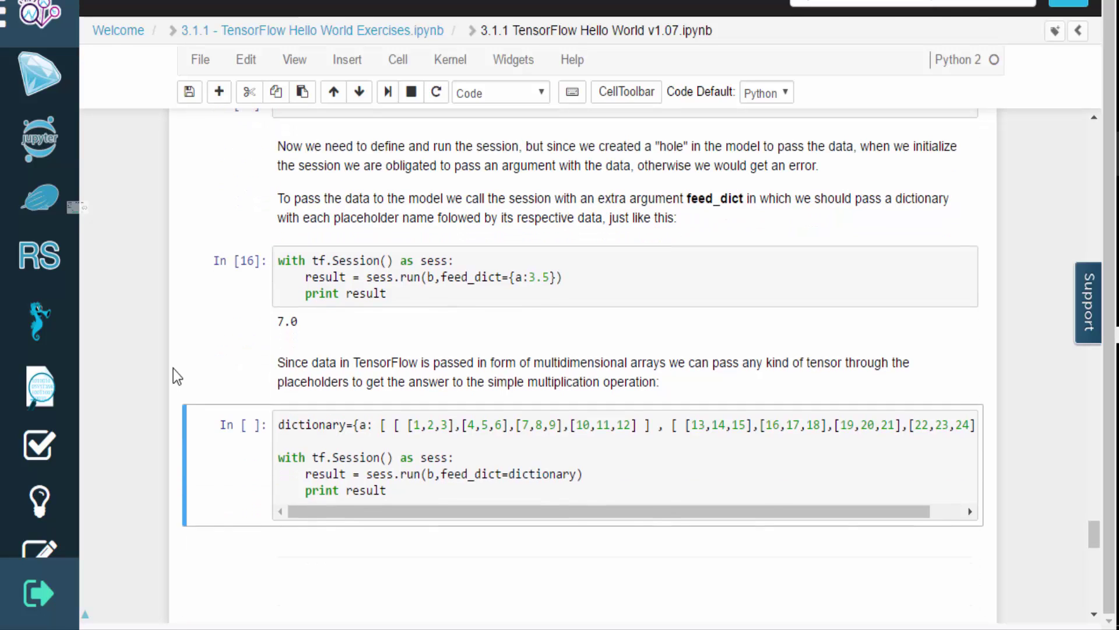
key("shift+Return")
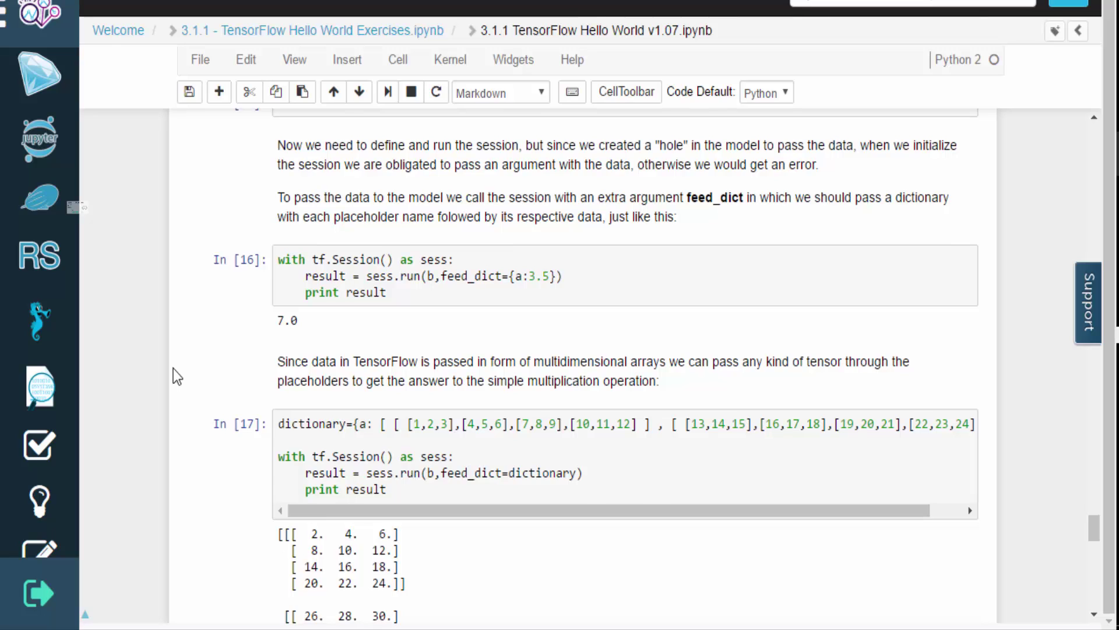
scroll(173, 376, "down", 2)
scroll(173, 387, "down", 2)
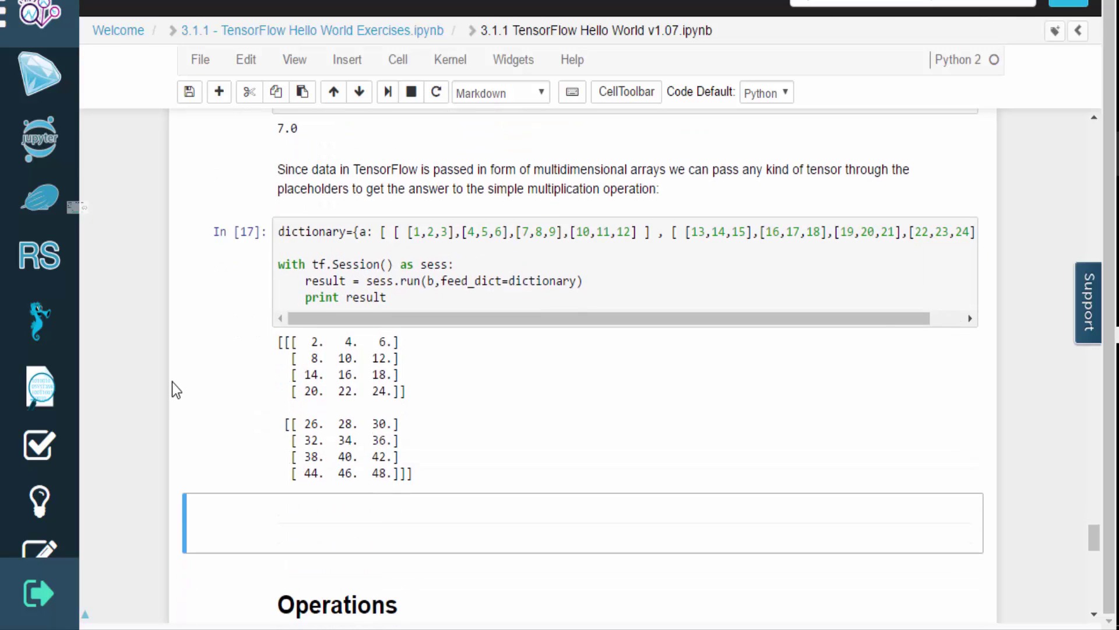